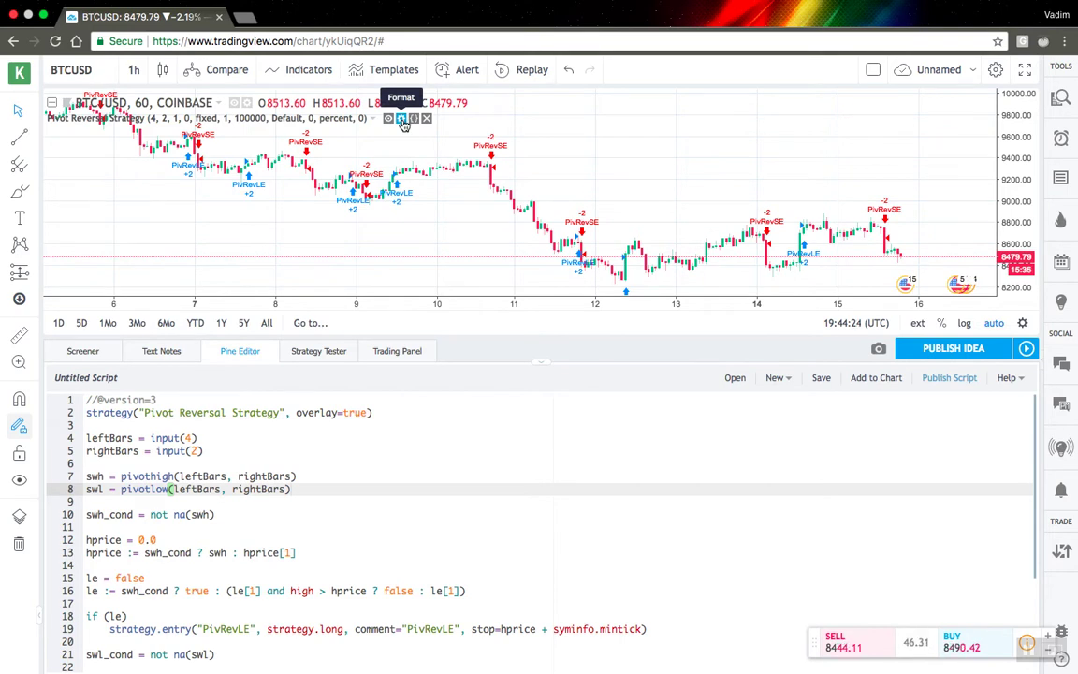
Show the Pivot Reversal Strategy's backtest results and open its Properties with 100000 initial capital
{"action": "left_click", "coordinate": [403, 122]}
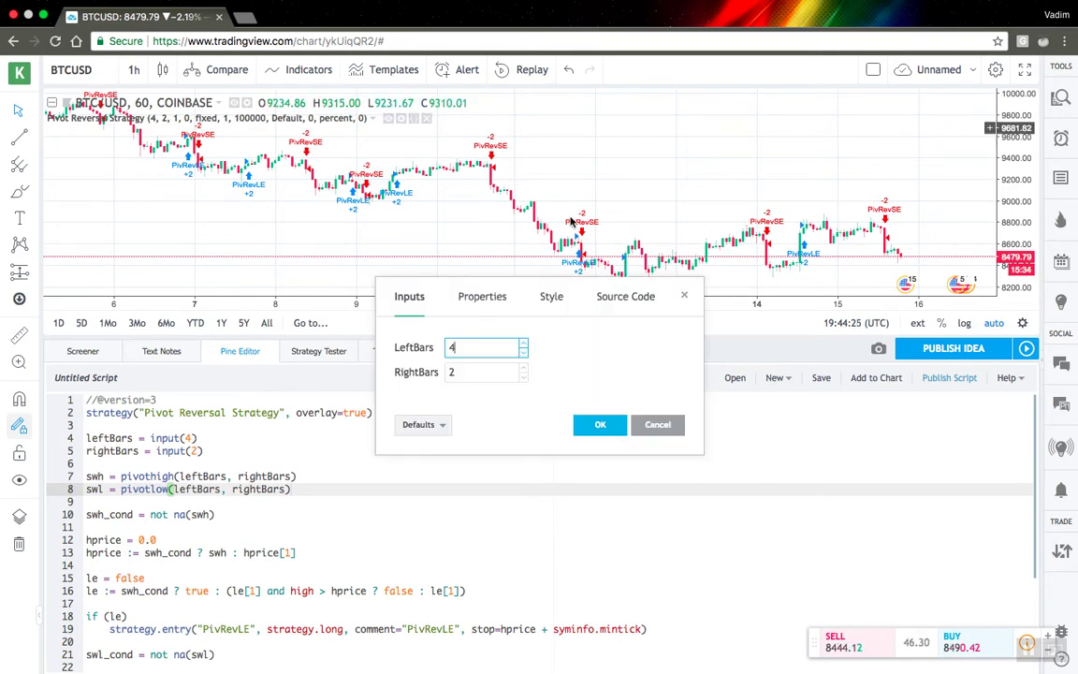
{"action": "left_click", "coordinate": [480, 297]}
{"action": "left_click", "coordinate": [707, 297]}
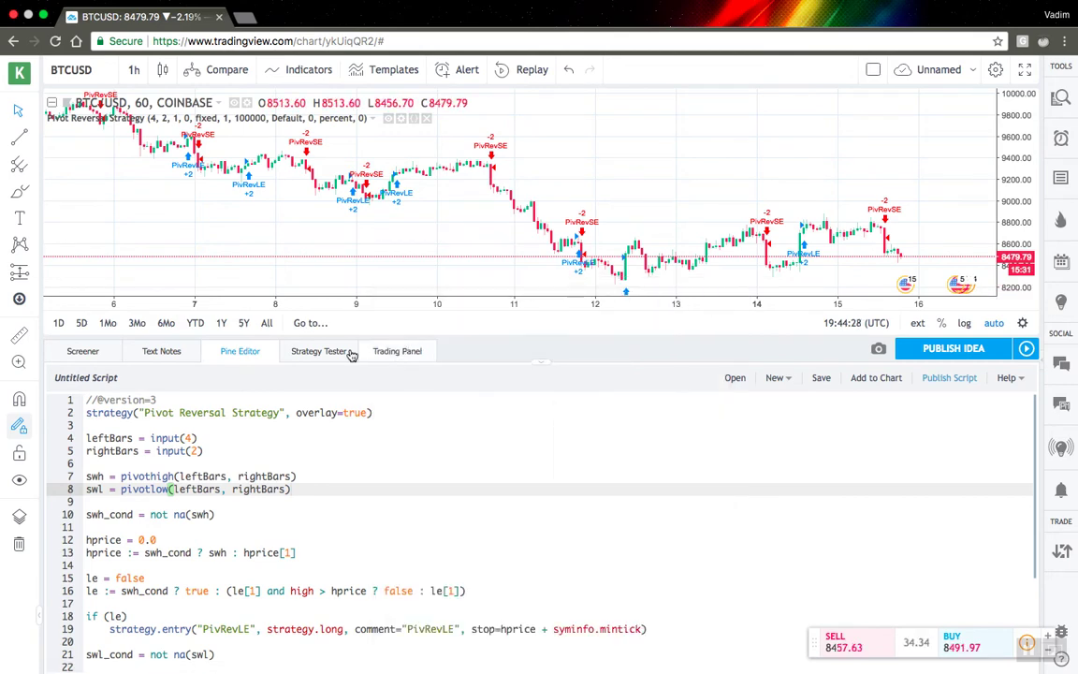
{"action": "left_click", "coordinate": [304, 354]}
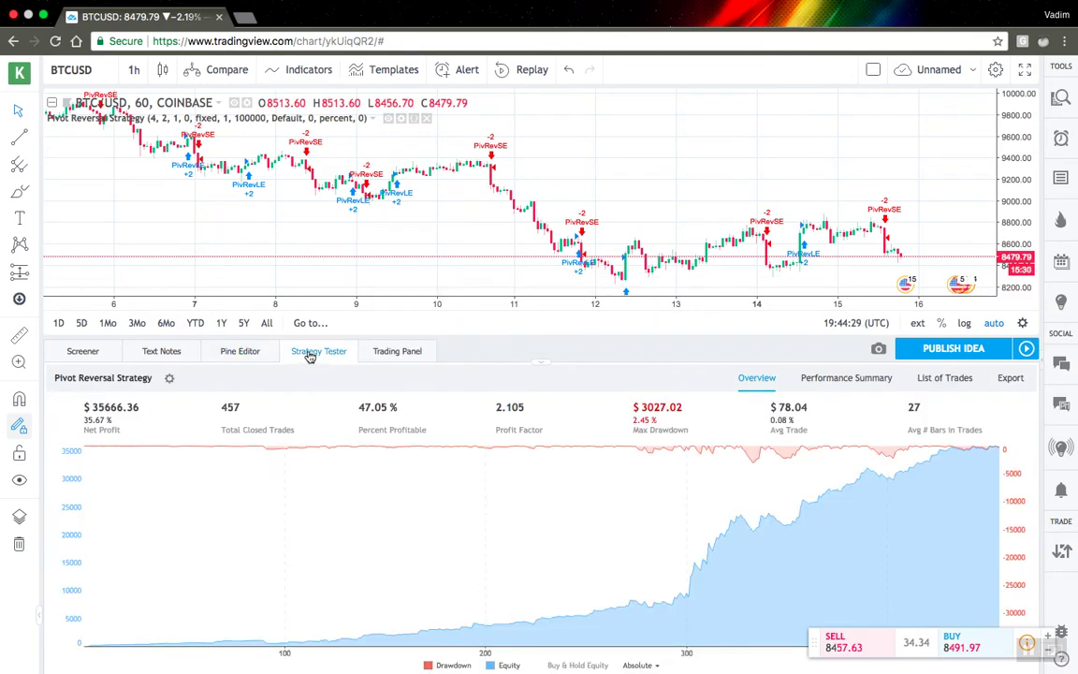
{"action": "left_click", "coordinate": [169, 378]}
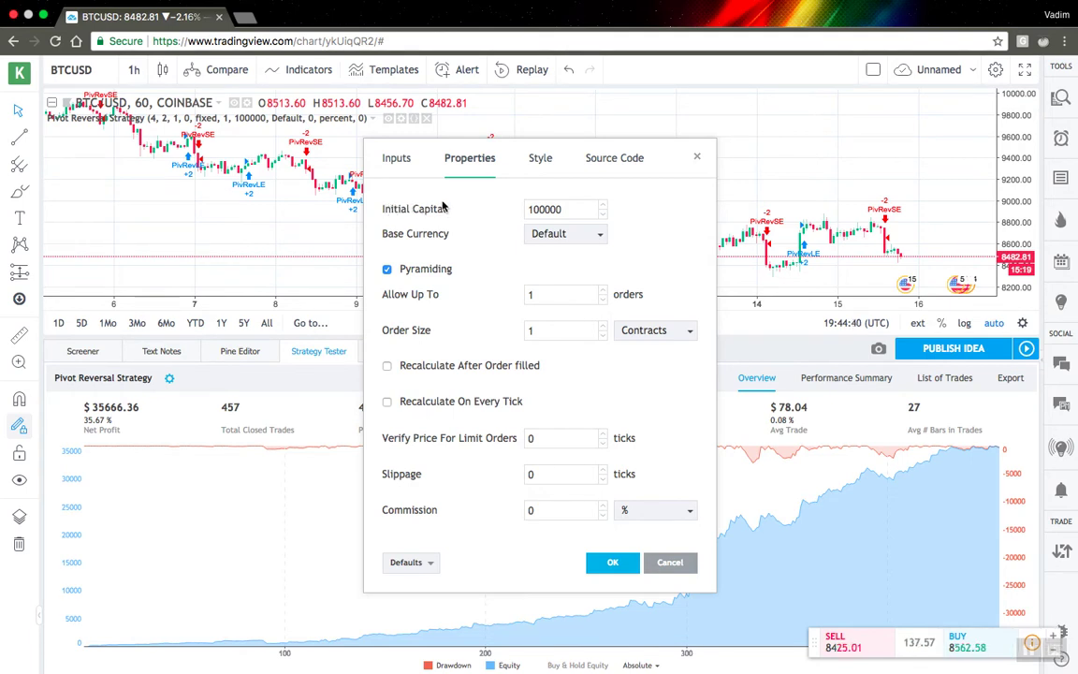
{"action": "left_click", "coordinate": [546, 208]}
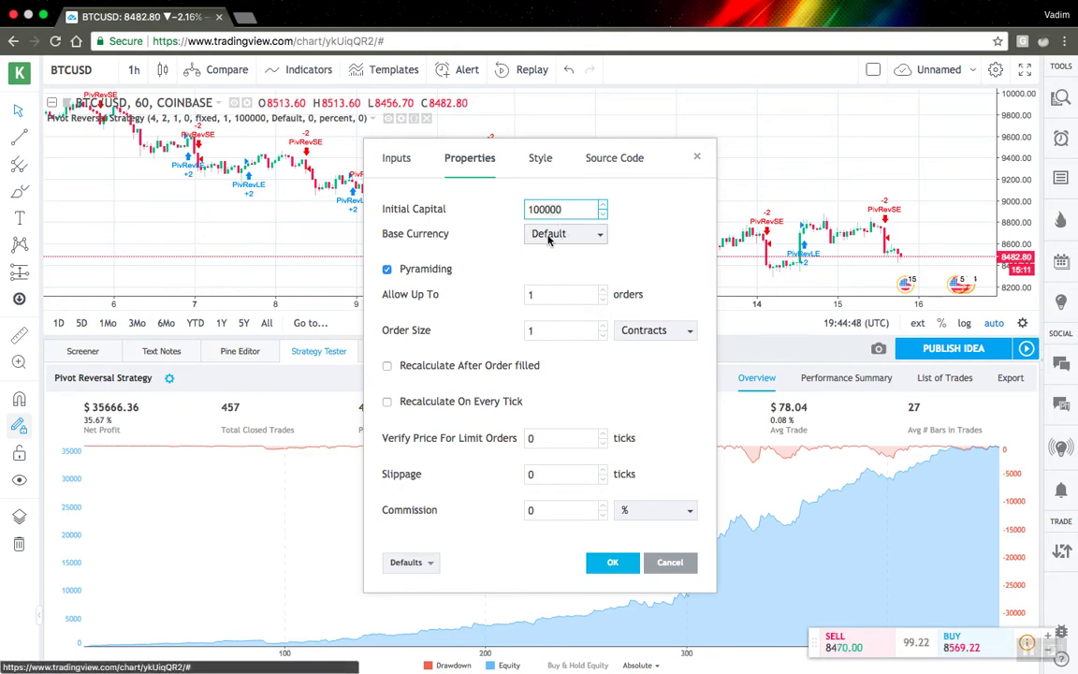
{"action": "left_click", "coordinate": [559, 245]}
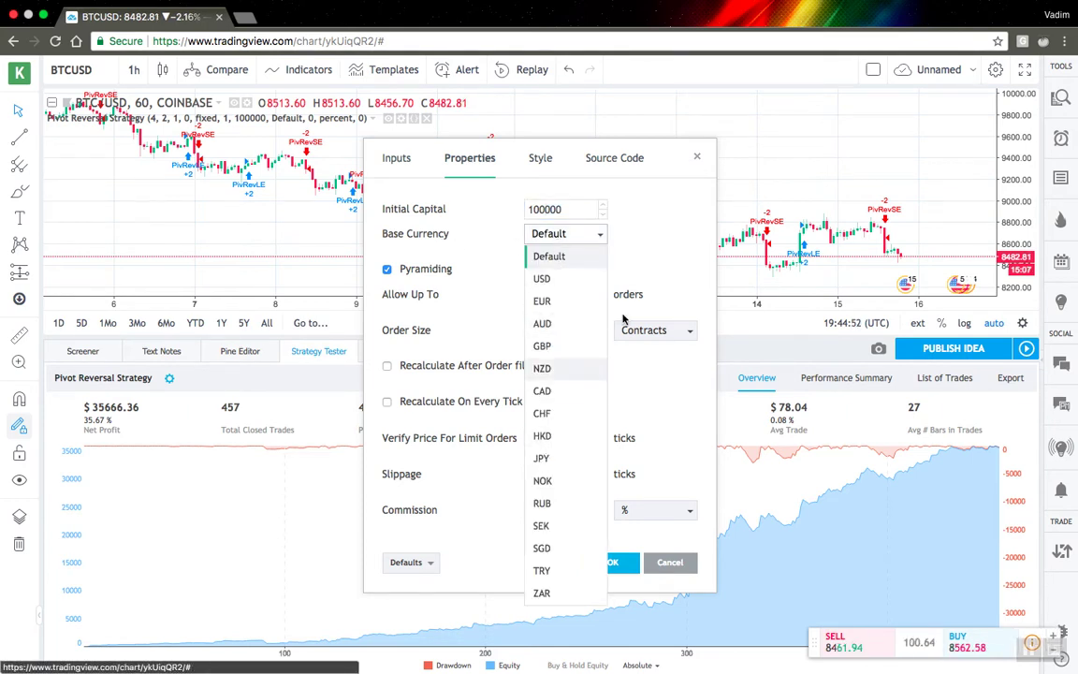
{"action": "left_click", "coordinate": [485, 267]}
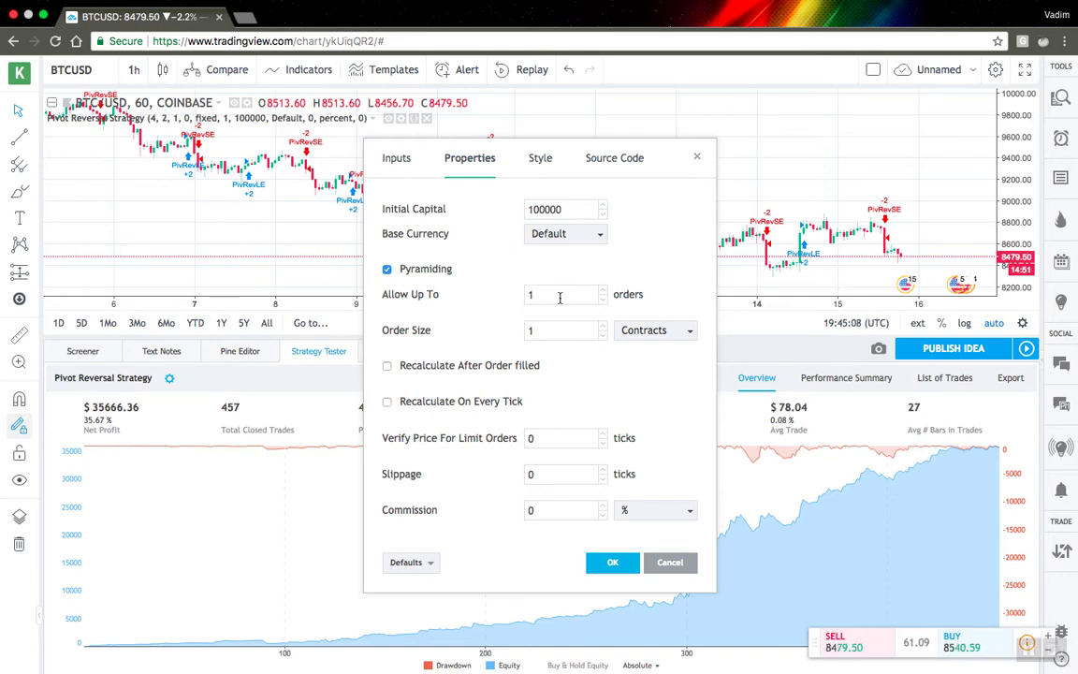
{"action": "left_click", "coordinate": [531, 294]}
{"action": "key", "text": "BackSpace"}
{"action": "type", "text": "2"}
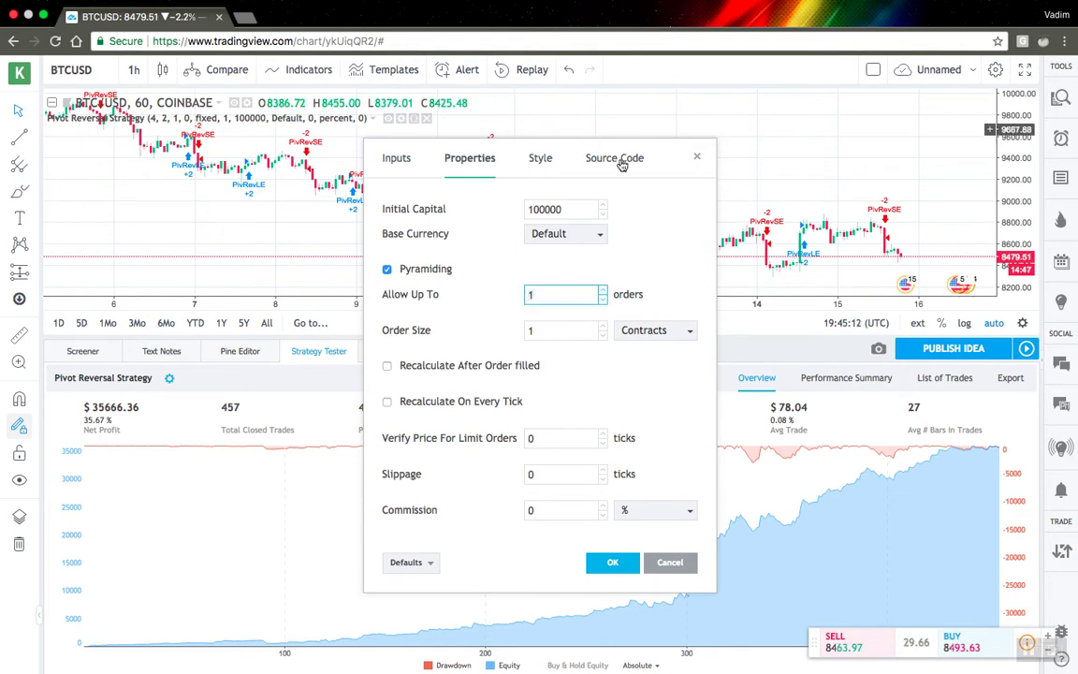
{"action": "left_click", "coordinate": [601, 182]}
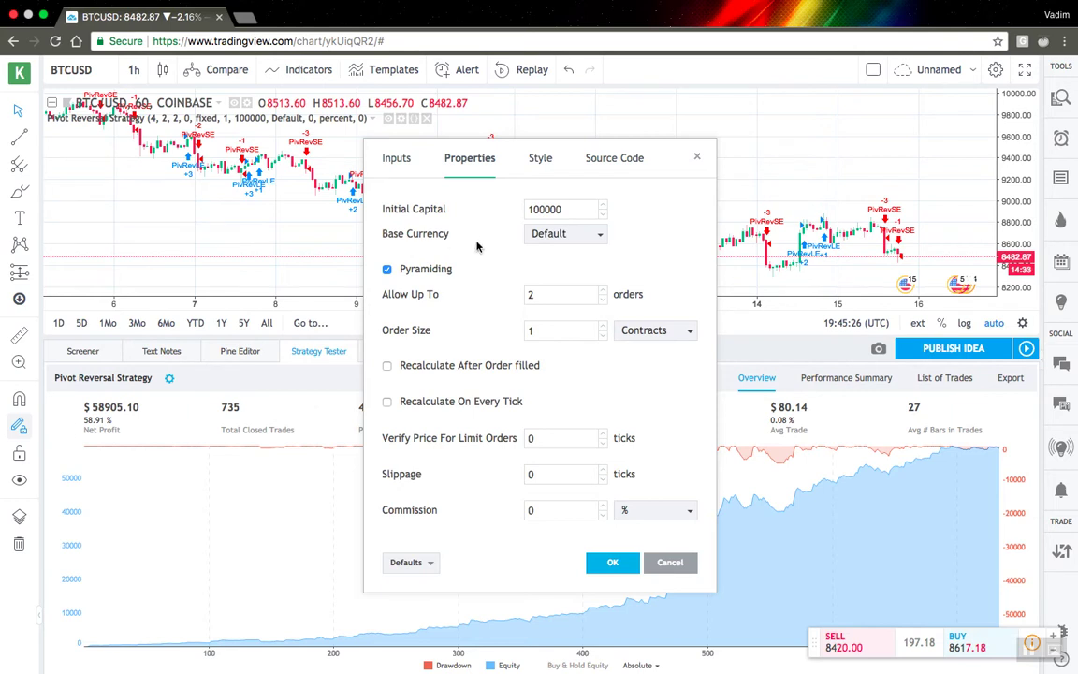
{"action": "left_click", "coordinate": [559, 296]}
{"action": "key", "text": "BackSpace"}
{"action": "type", "text": "3"}
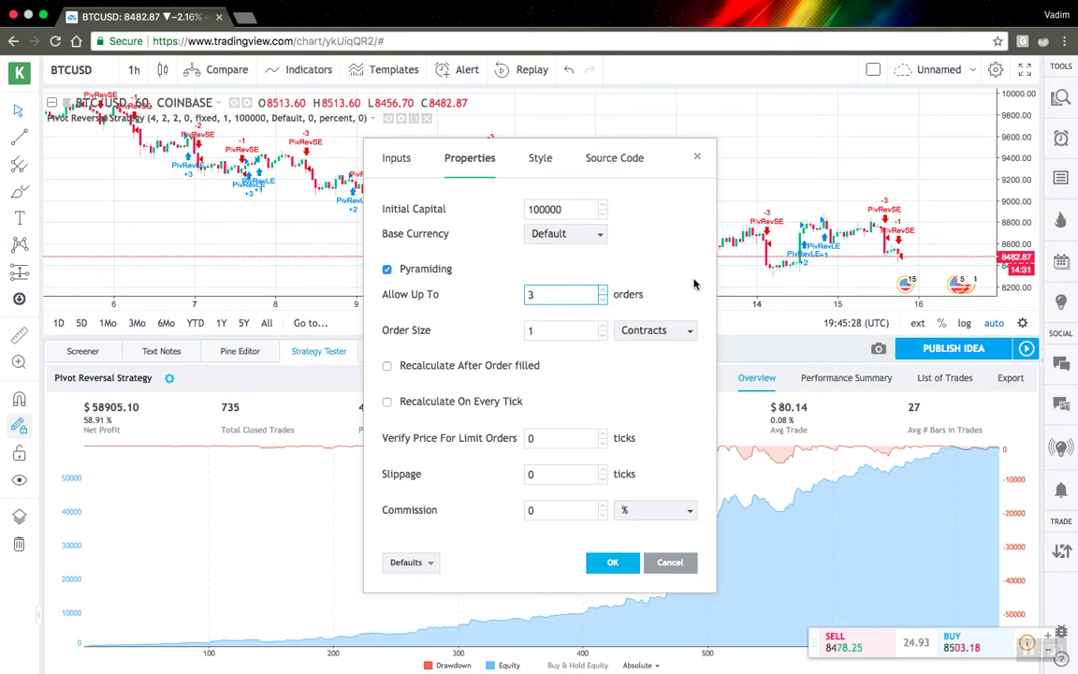
{"action": "left_click", "coordinate": [693, 283]}
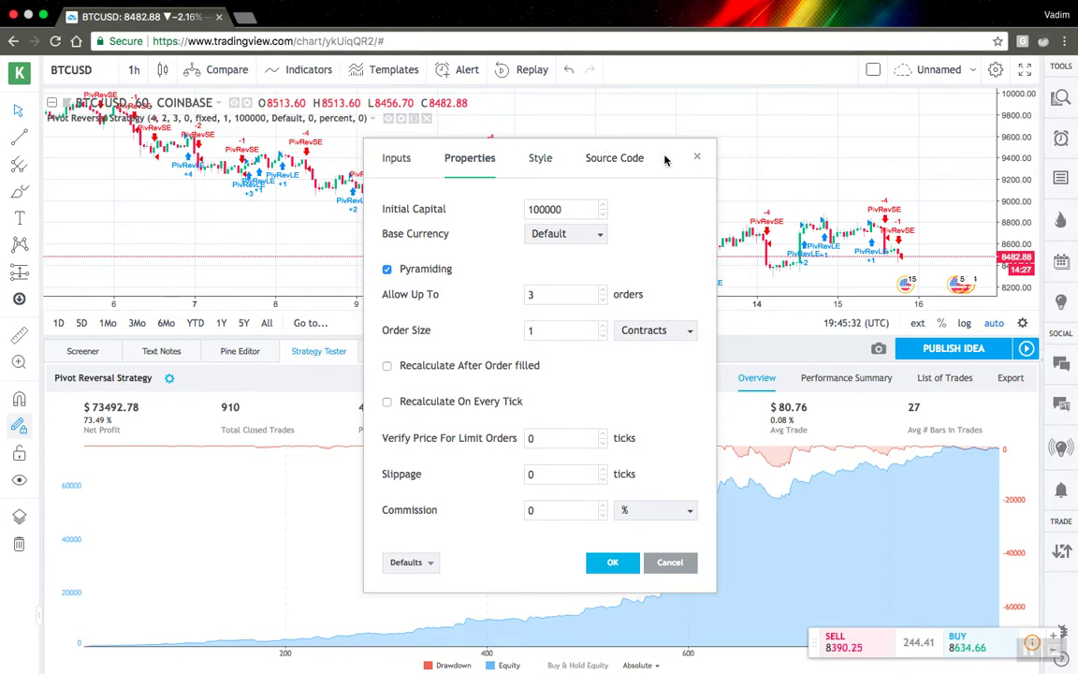
{"action": "left_click_drag", "start_coordinate": [664, 159], "coordinate": [576, 130]}
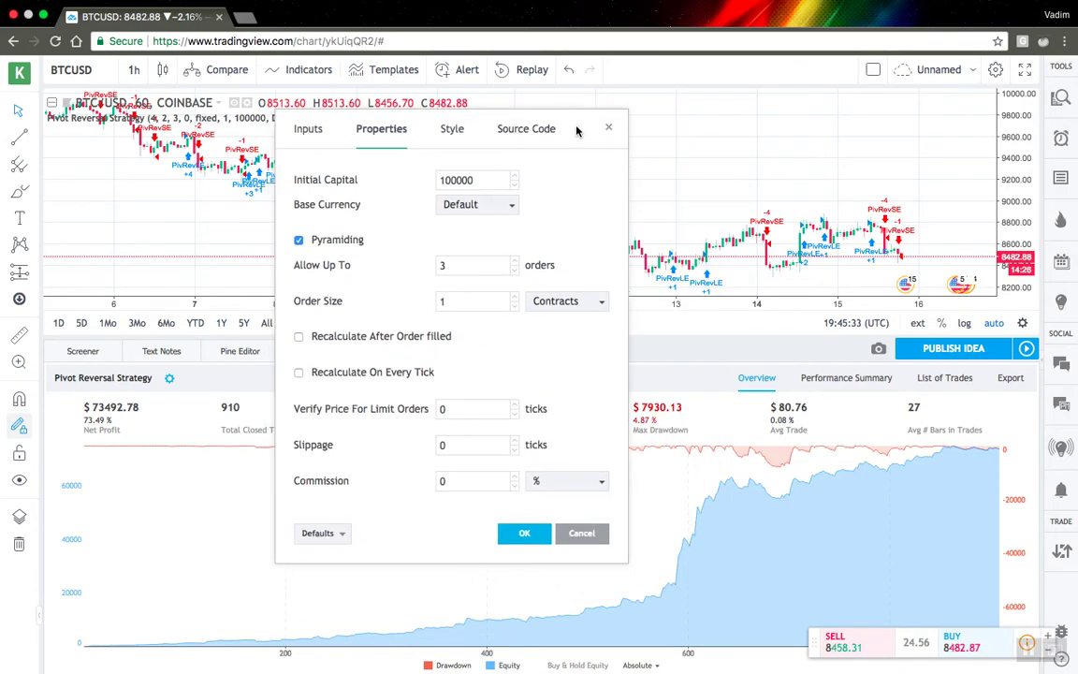
{"action": "left_click", "coordinate": [456, 268]}
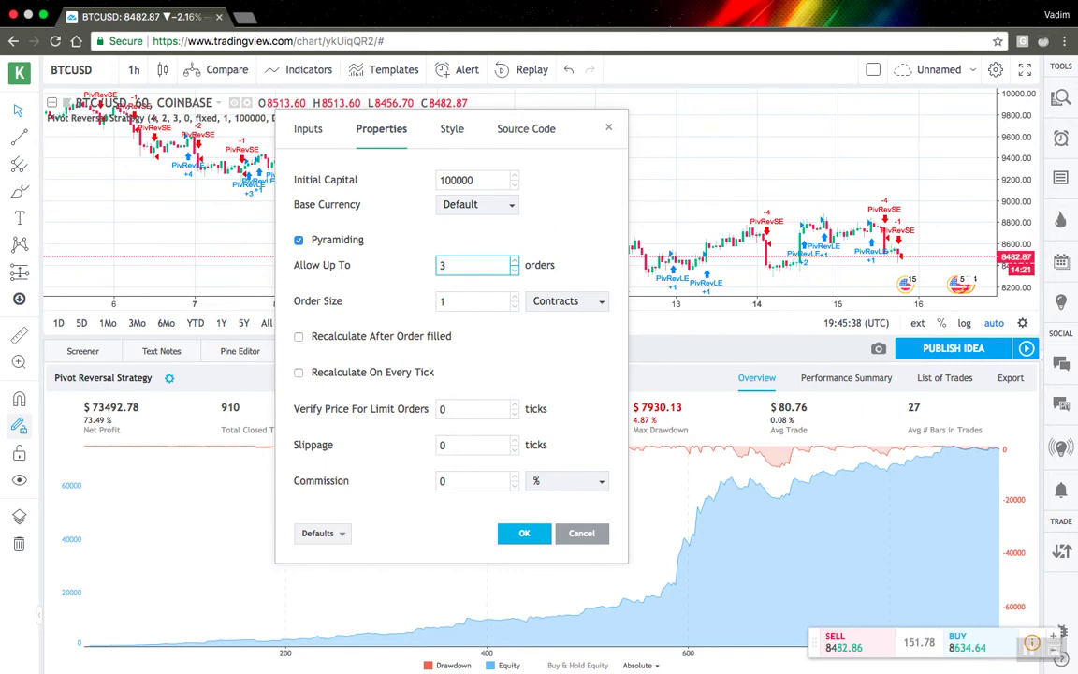
{"action": "key", "text": "BackSpace"}
{"action": "type", "text": "1"}
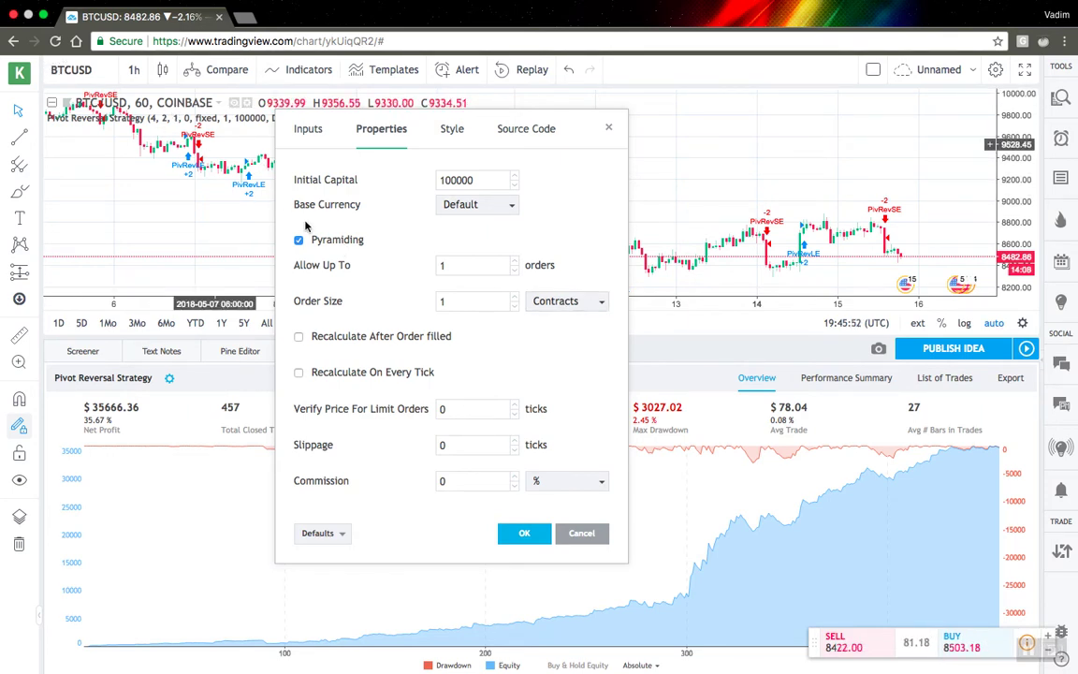
Set the strategy's order size to 2000 USD
{"action": "left_click", "coordinate": [441, 301]}
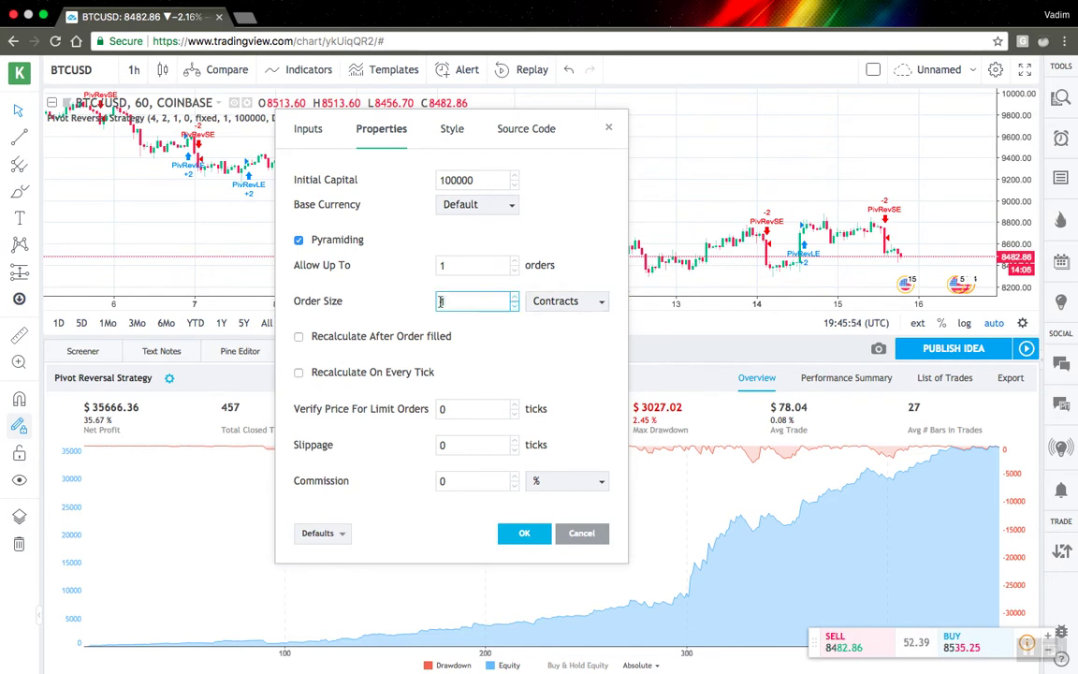
{"action": "key", "text": "Return"}
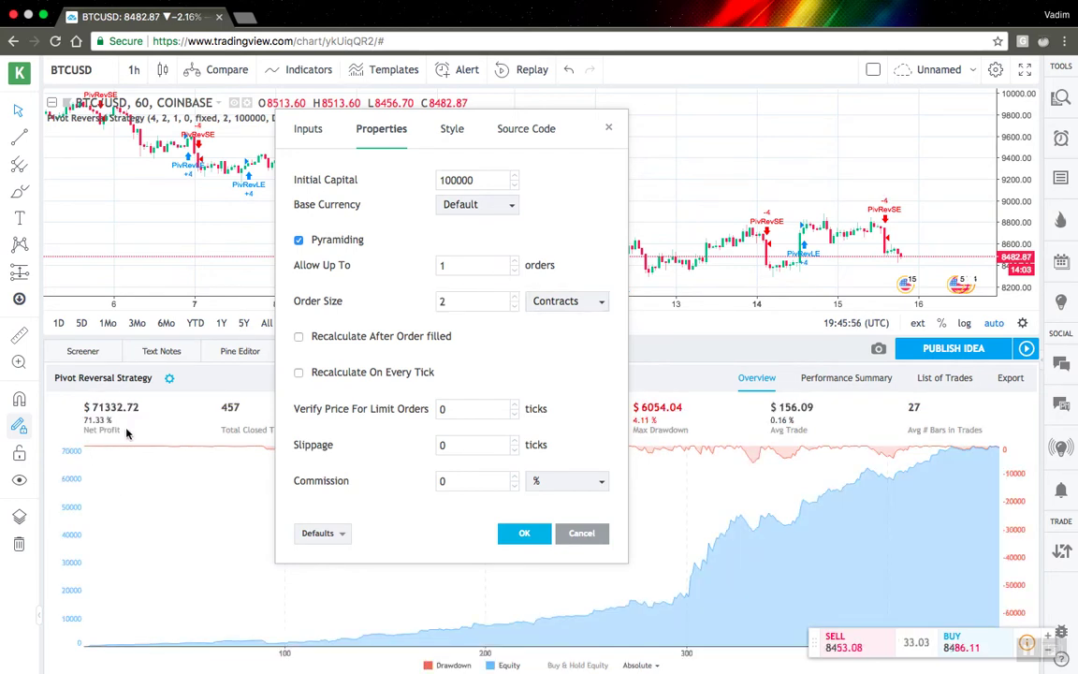
{"action": "left_click", "coordinate": [566, 300]}
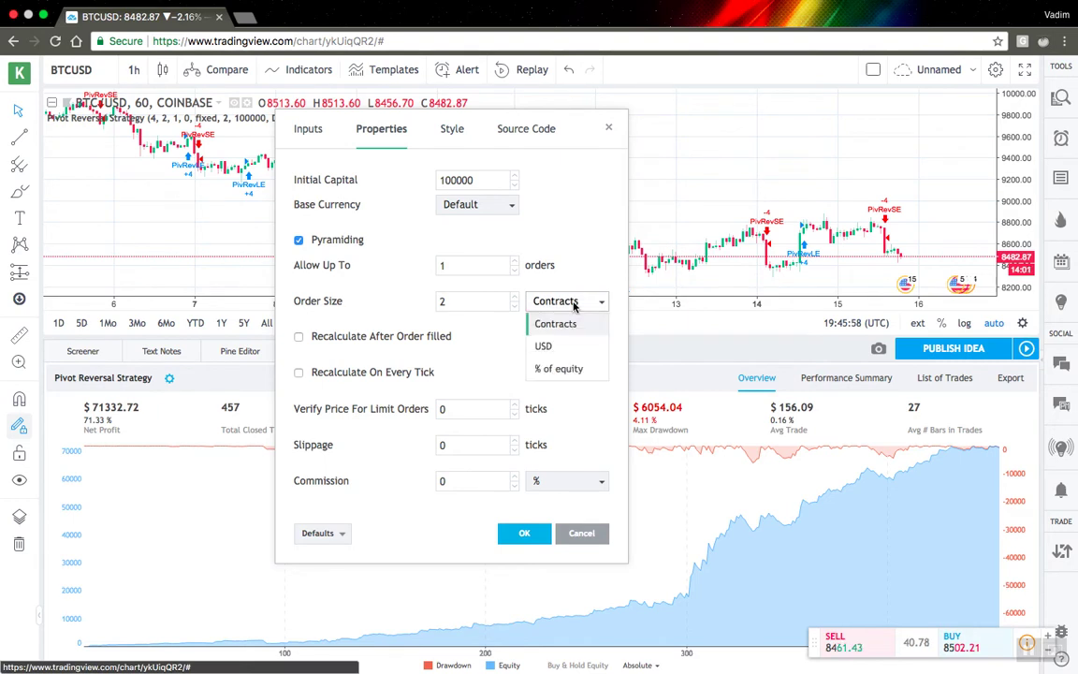
{"action": "left_click", "coordinate": [546, 347]}
{"action": "left_click", "coordinate": [475, 301]}
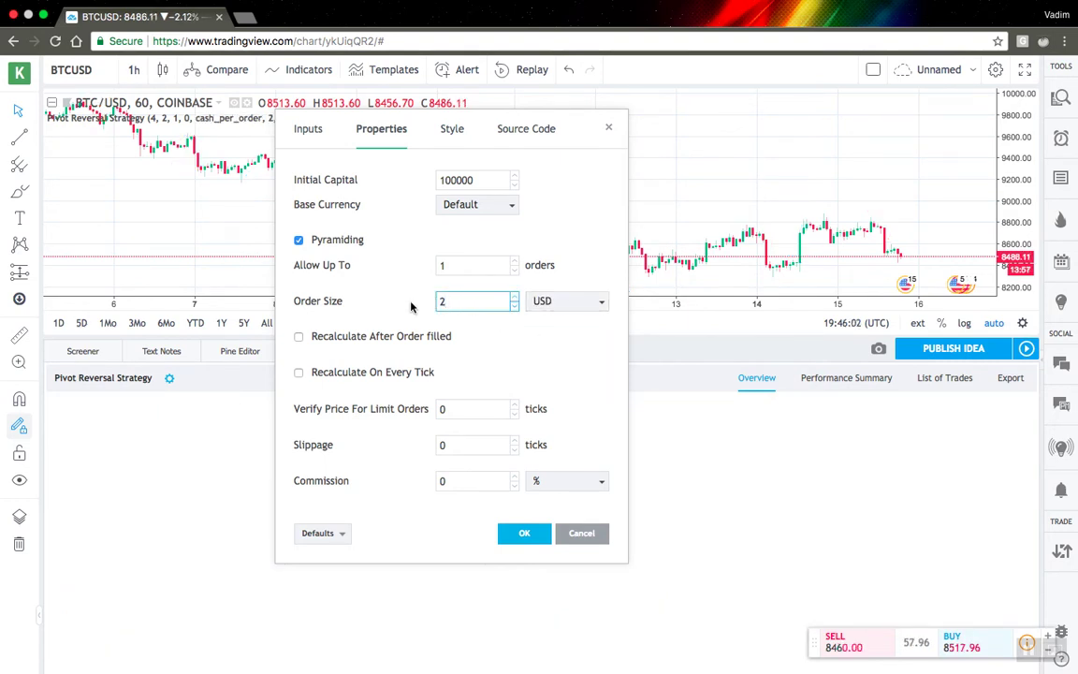
{"action": "type", "text": "2000"}
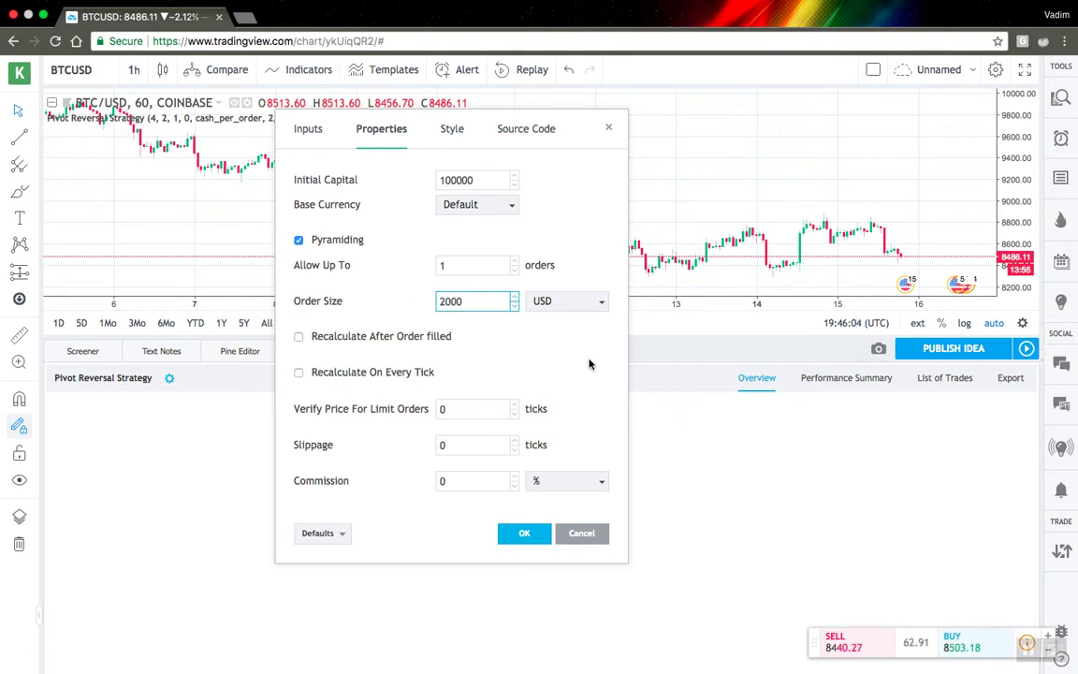
{"action": "left_click", "coordinate": [530, 342]}
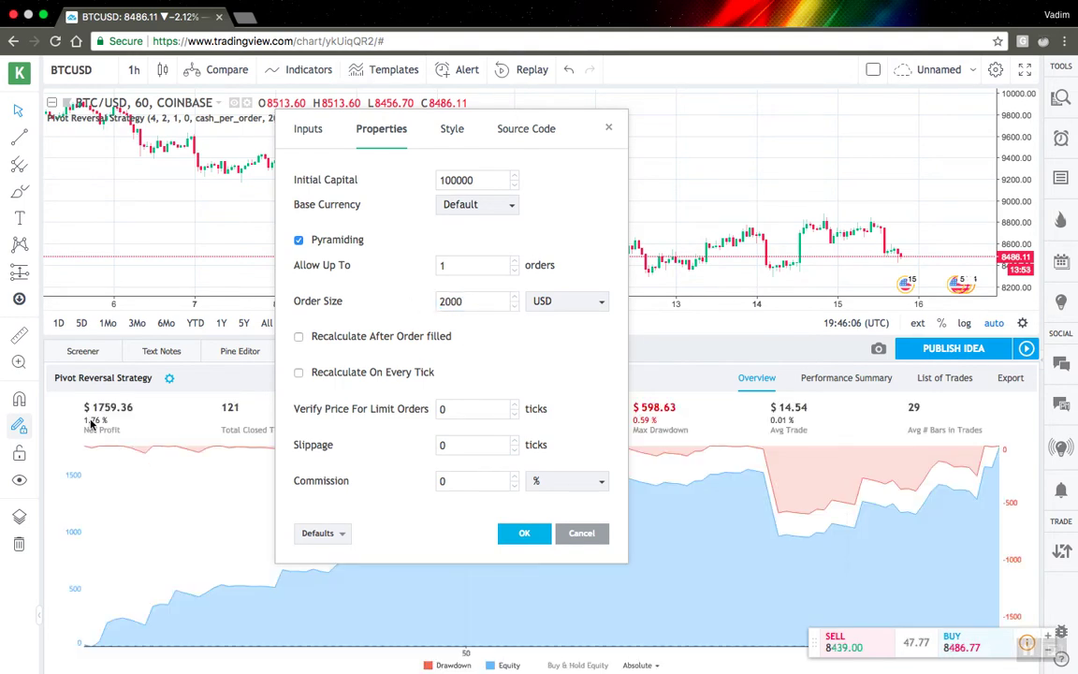
Change the order size to 20 % of equity
{"action": "left_click", "coordinate": [547, 302]}
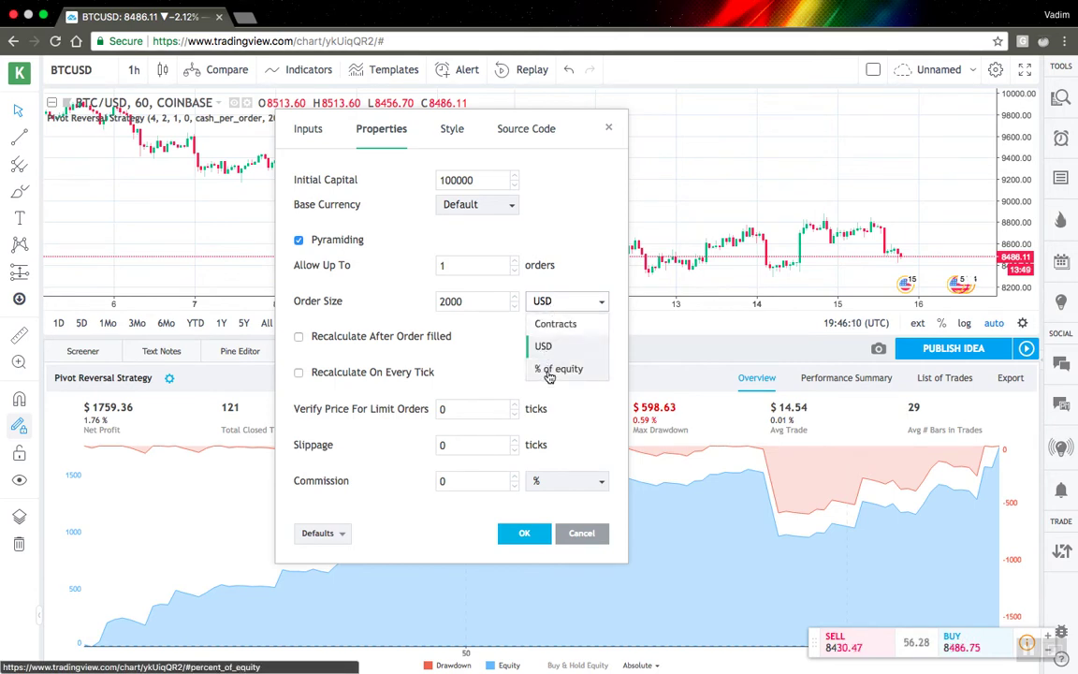
{"action": "left_click", "coordinate": [552, 368]}
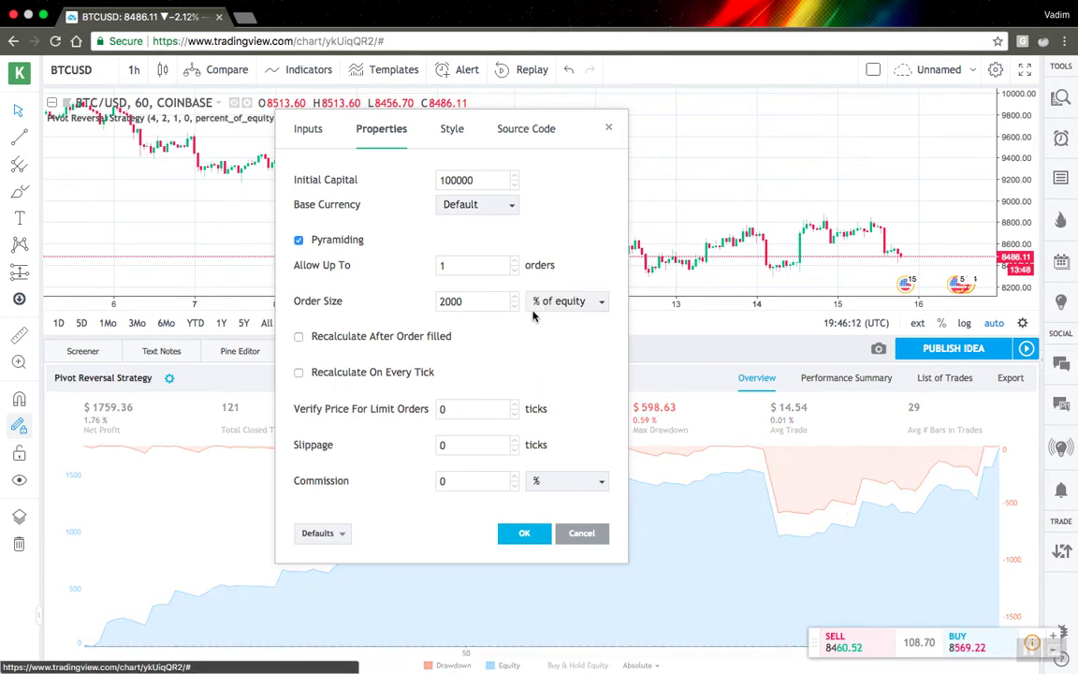
{"action": "double_click", "coordinate": [471, 301]}
{"action": "type", "text": "2"}
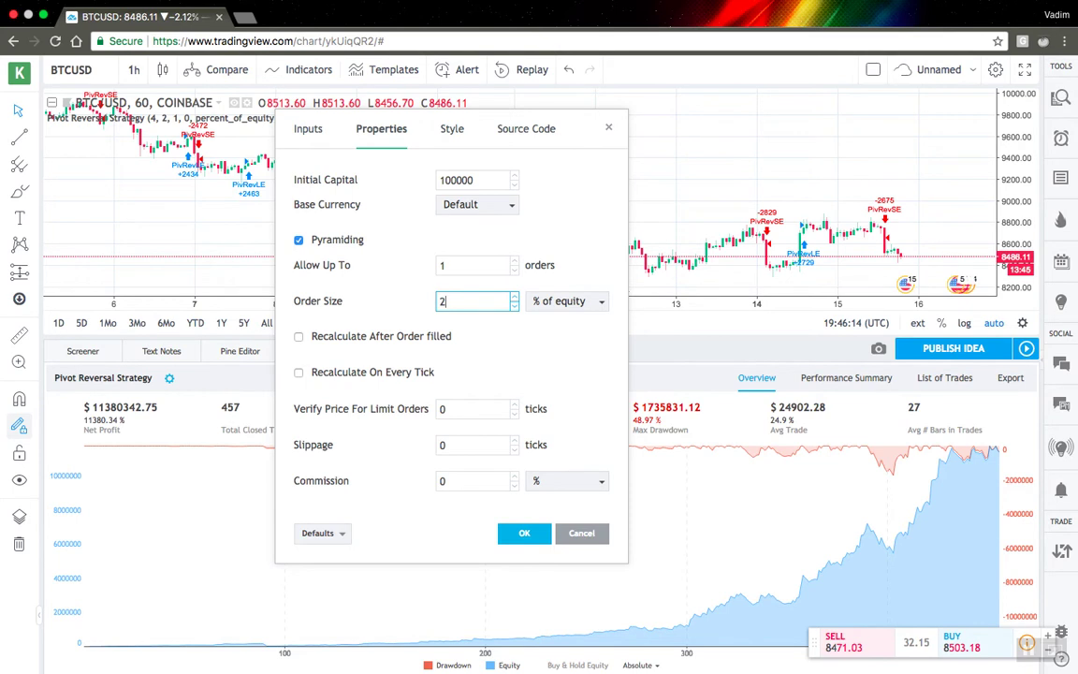
{"action": "type", "text": "0"}
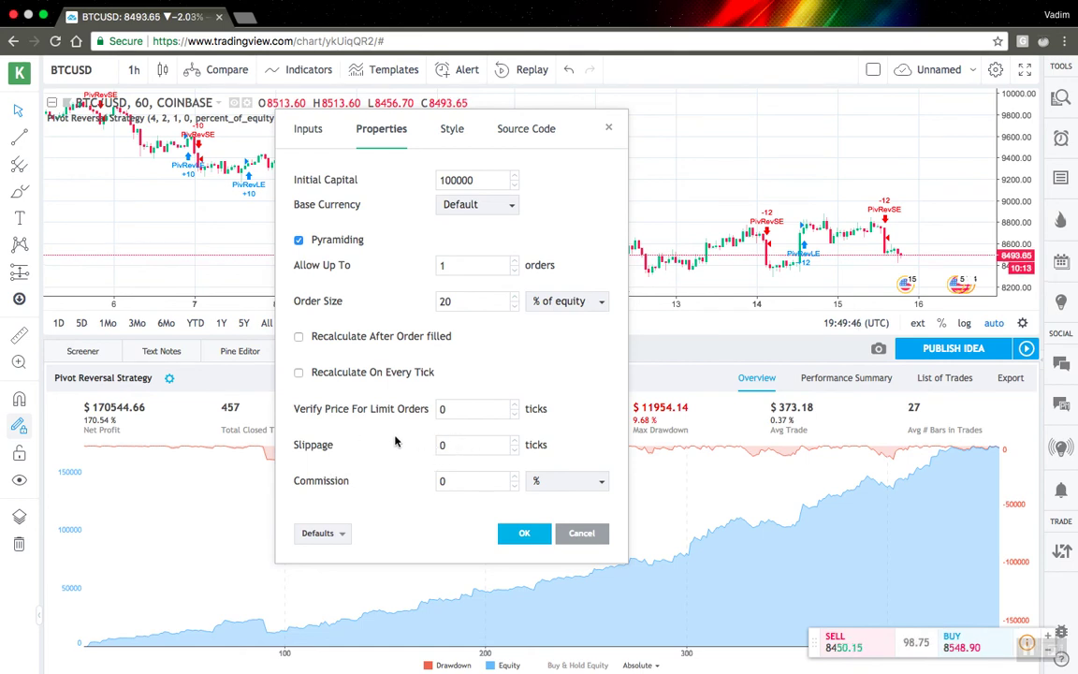
Enter 10 ticks of slippage, letting the backtest net profit drop to $169152.69
{"action": "left_click", "coordinate": [443, 445]}
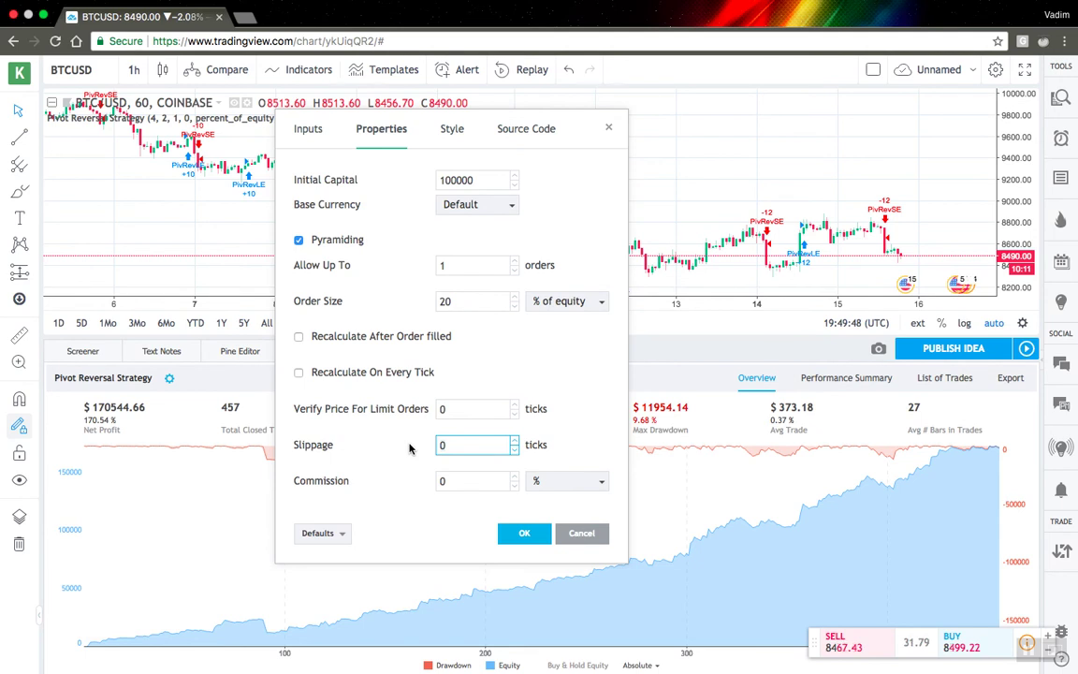
{"action": "type", "text": "1"}
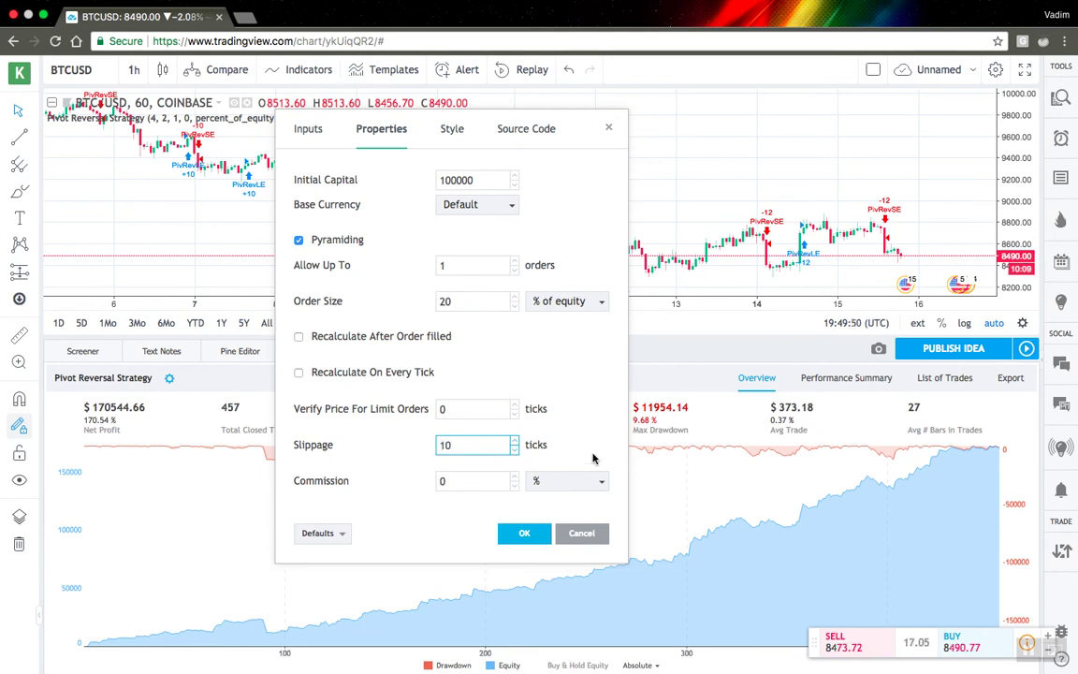
{"action": "left_click", "coordinate": [342, 472]}
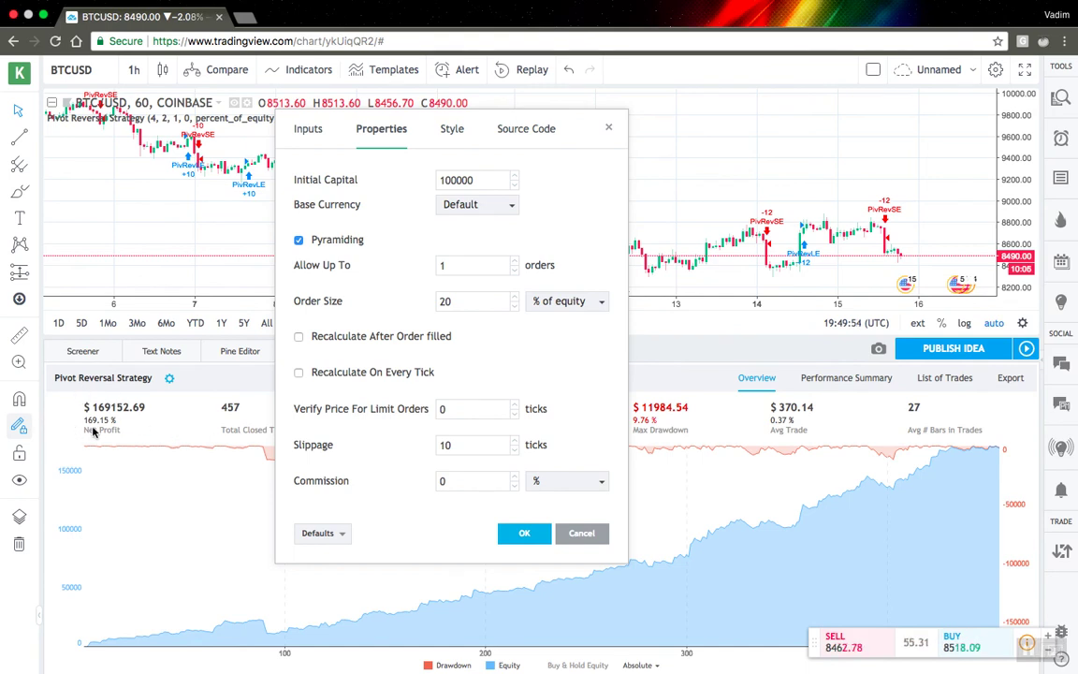
{"action": "left_click", "coordinate": [478, 444]}
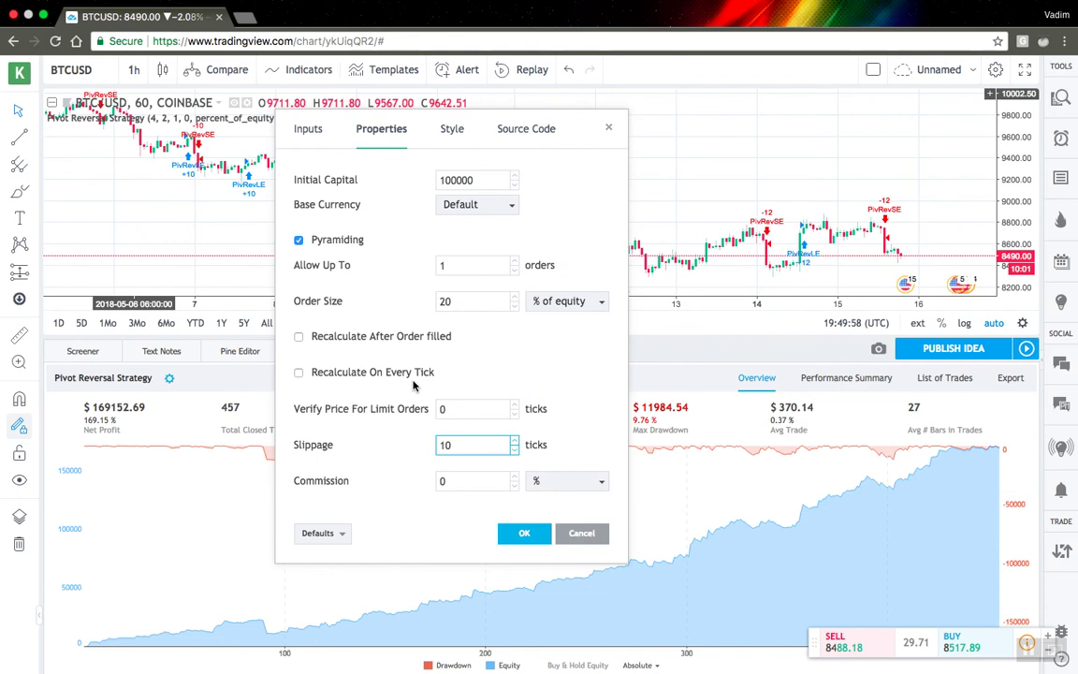
{"action": "left_click", "coordinate": [462, 479]}
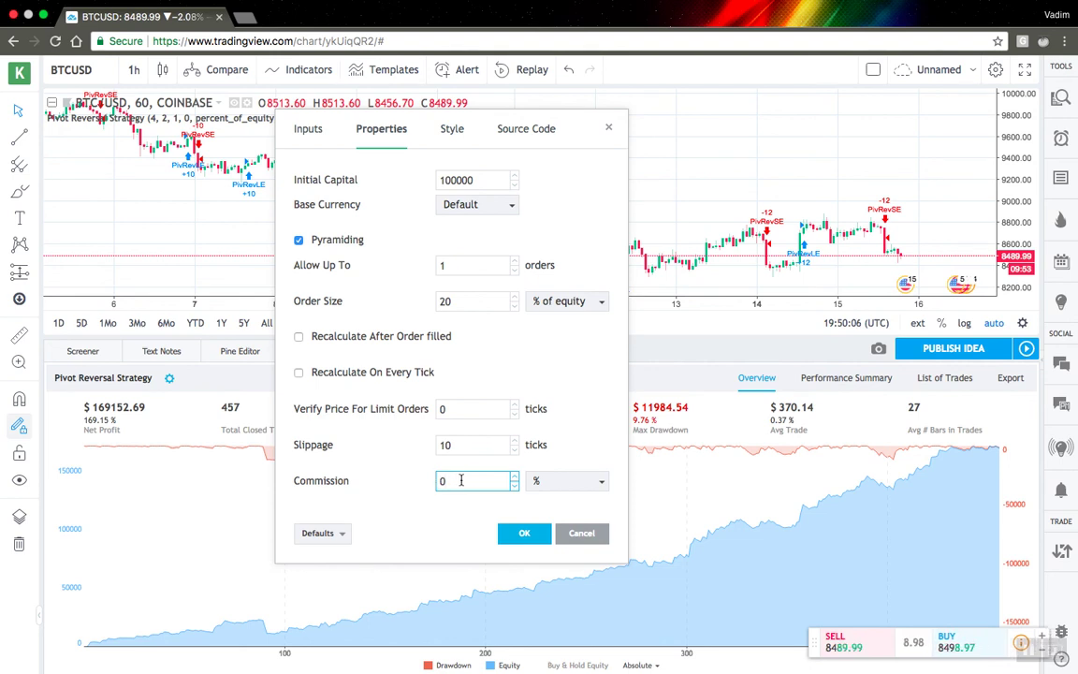
Set the commission to 0.025 %, keeping percent as its unit
{"action": "type", "text": ",0"}
{"action": "key", "text": "BackSpace"}
{"action": "key", "text": "BackSpace"}
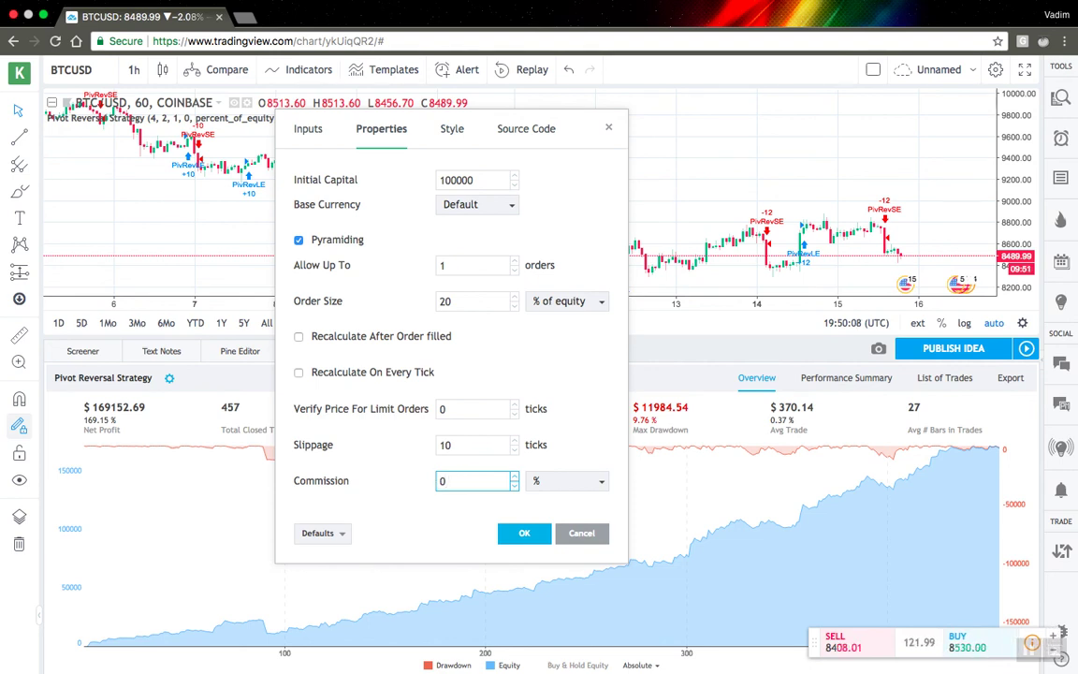
{"action": "type", "text": ".025"}
{"action": "key", "text": "Tab"}
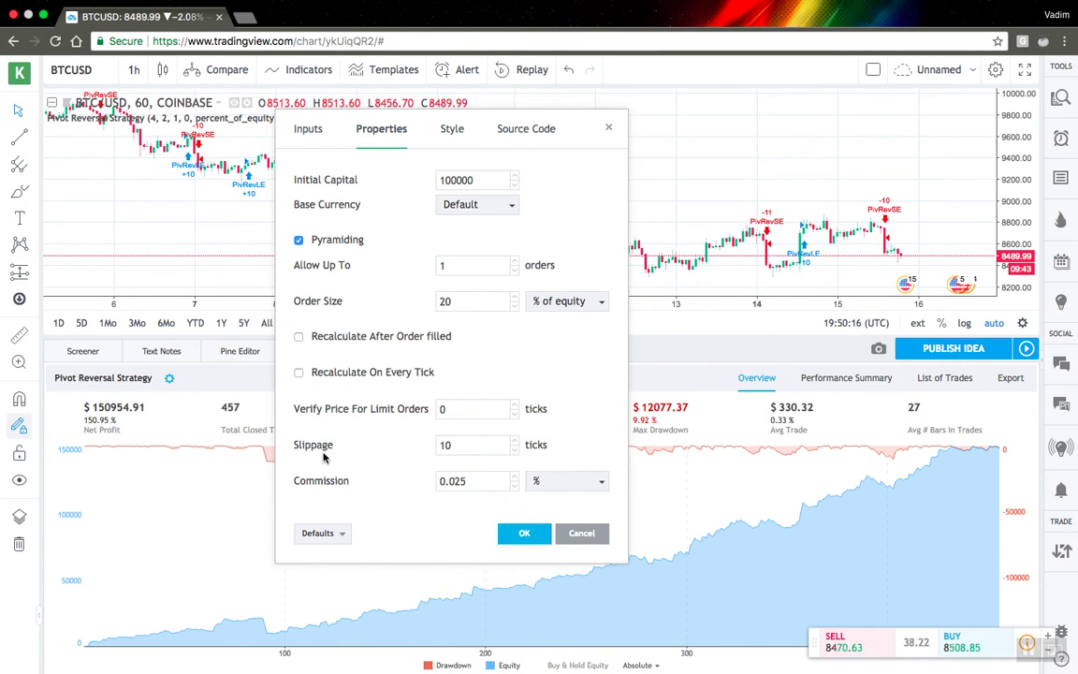
{"action": "left_click", "coordinate": [600, 482]}
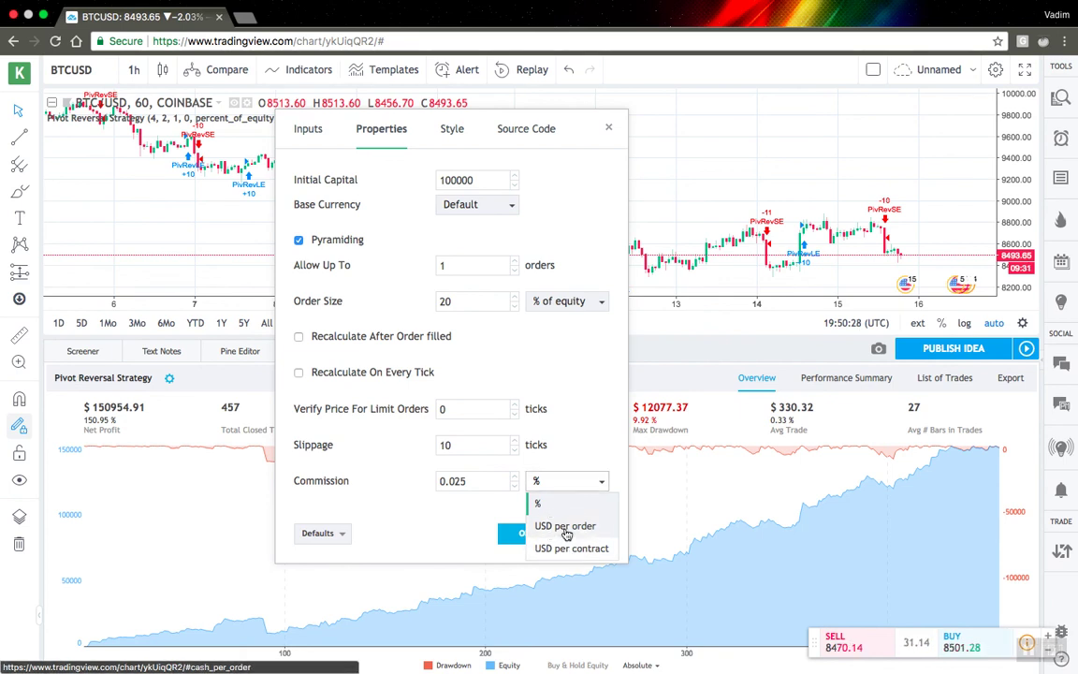
{"action": "left_click", "coordinate": [561, 449]}
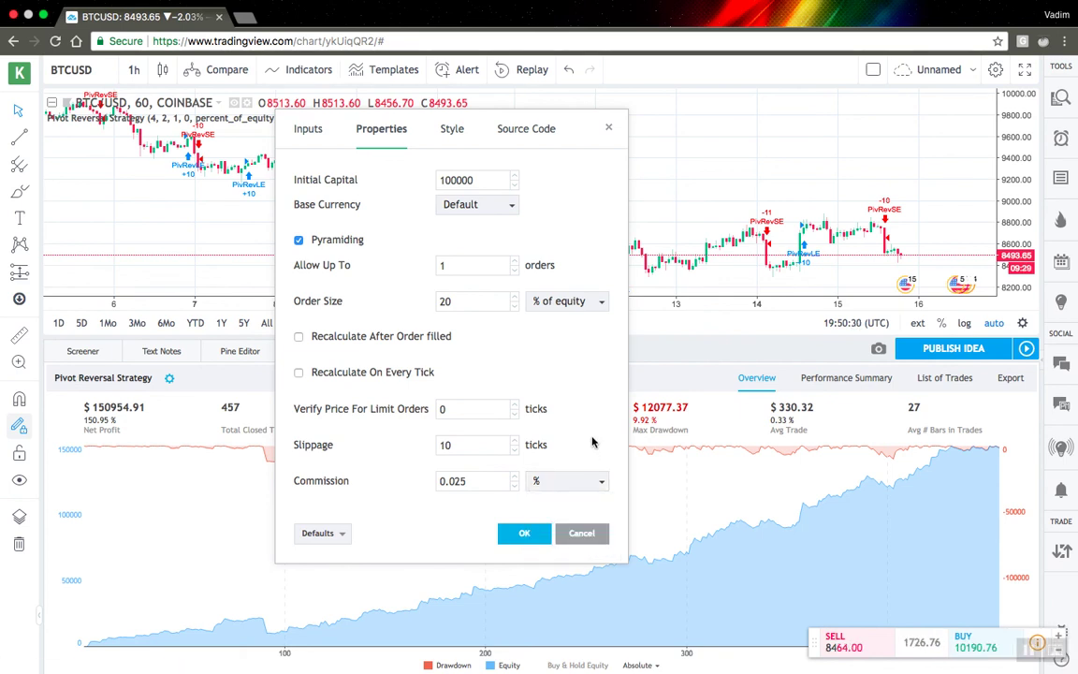
{"action": "left_click", "coordinate": [309, 534]}
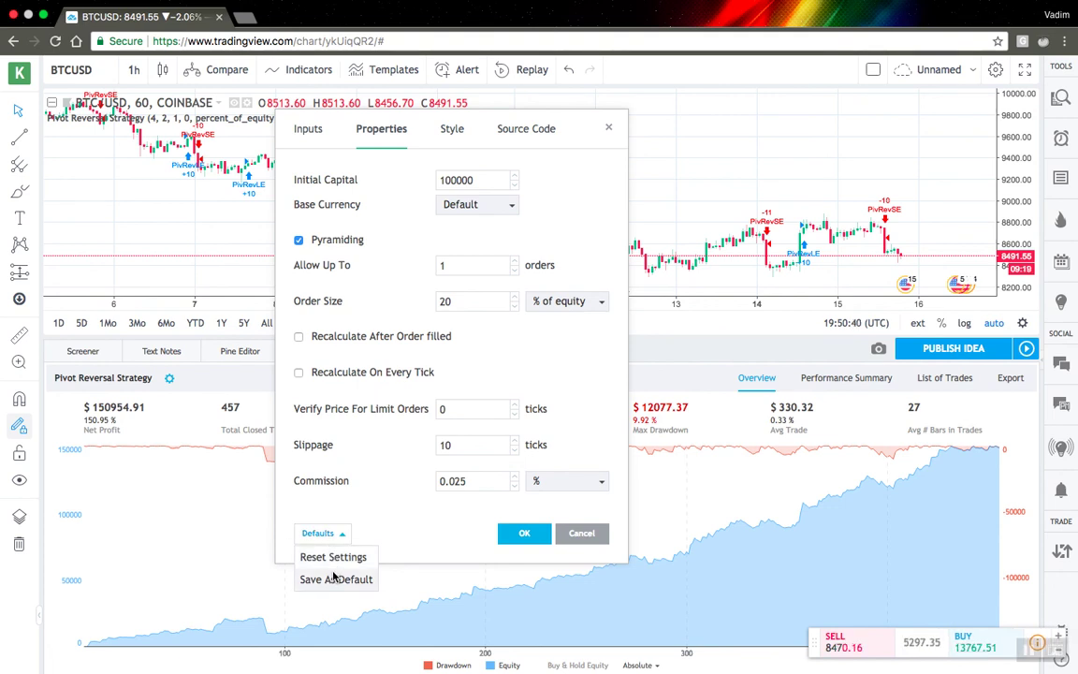
{"action": "left_click", "coordinate": [380, 486]}
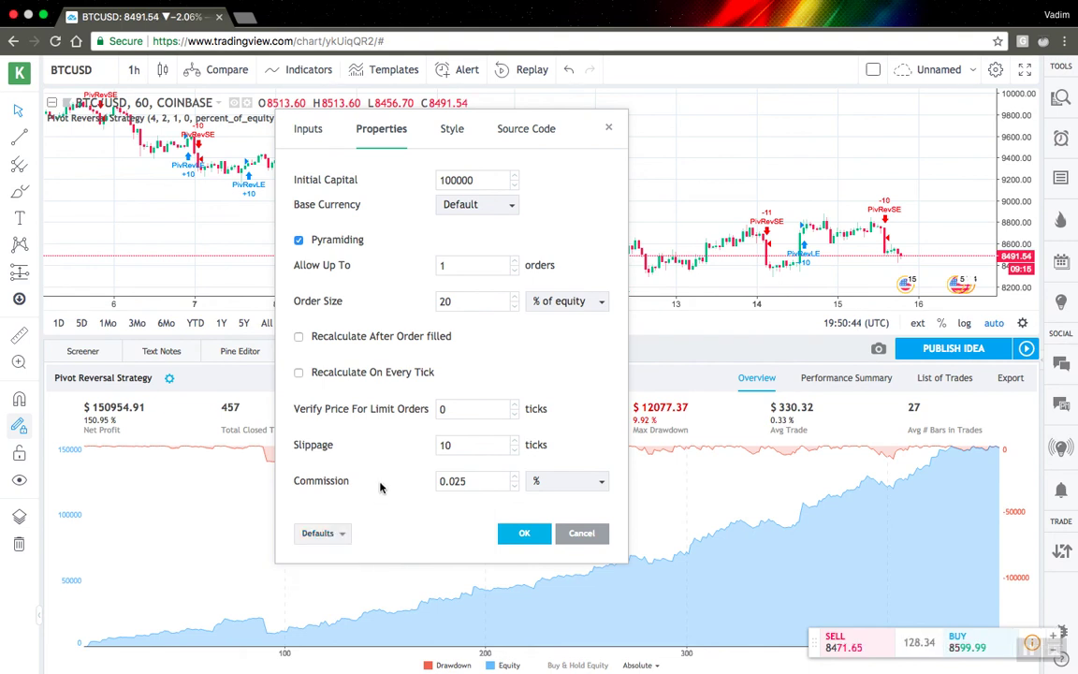